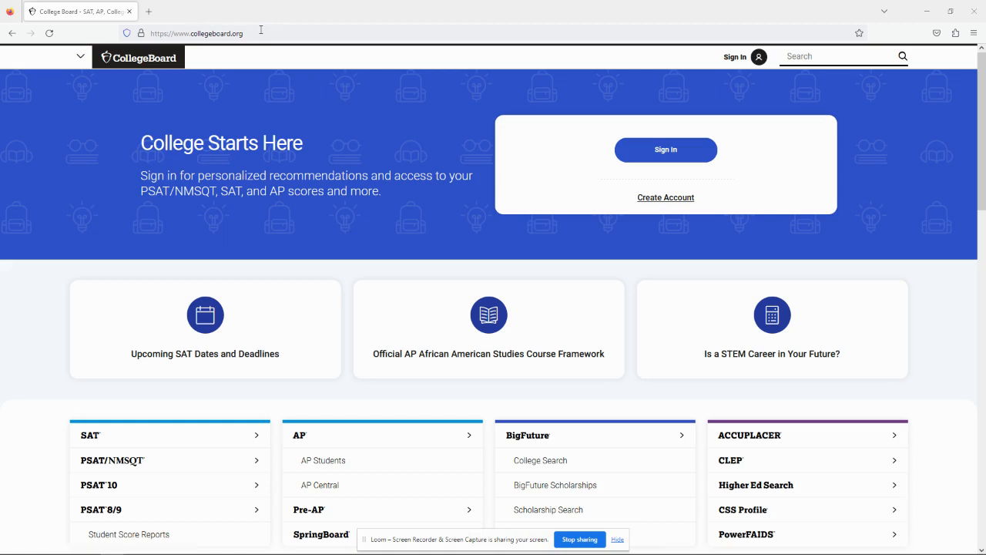
- Start a new College Board account from the home page's Create Account button
click(663, 196)
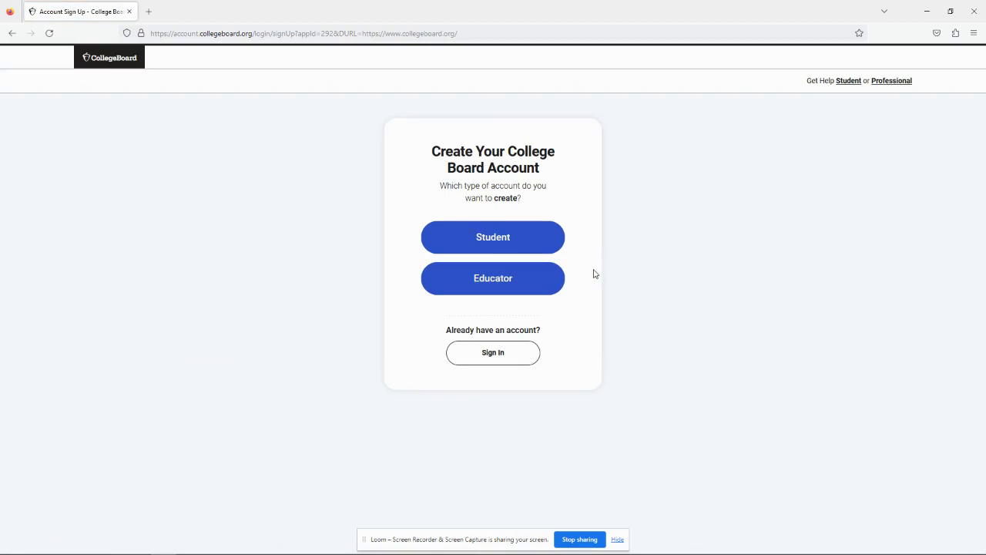
- Choose Student as the account type to open the seven-step sign-up form
click(546, 243)
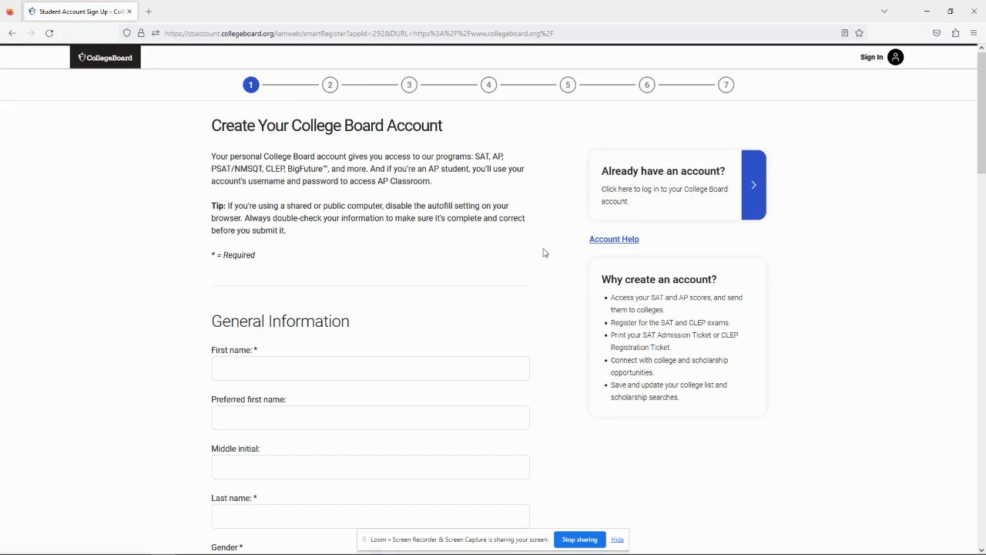
- Enter the student's first name and last name in the General Information fields
scroll(531, 285, down, 1)
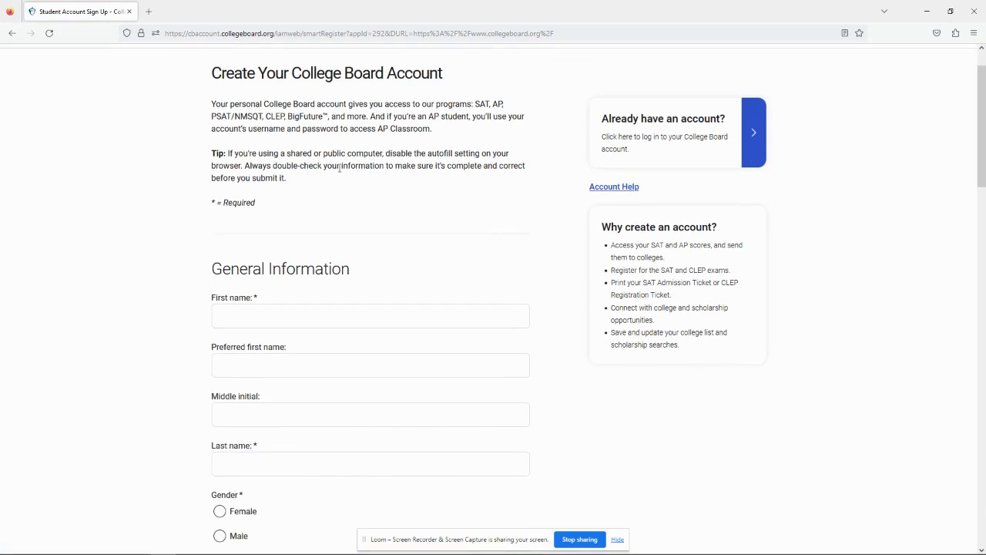
scroll(346, 168, down, 3)
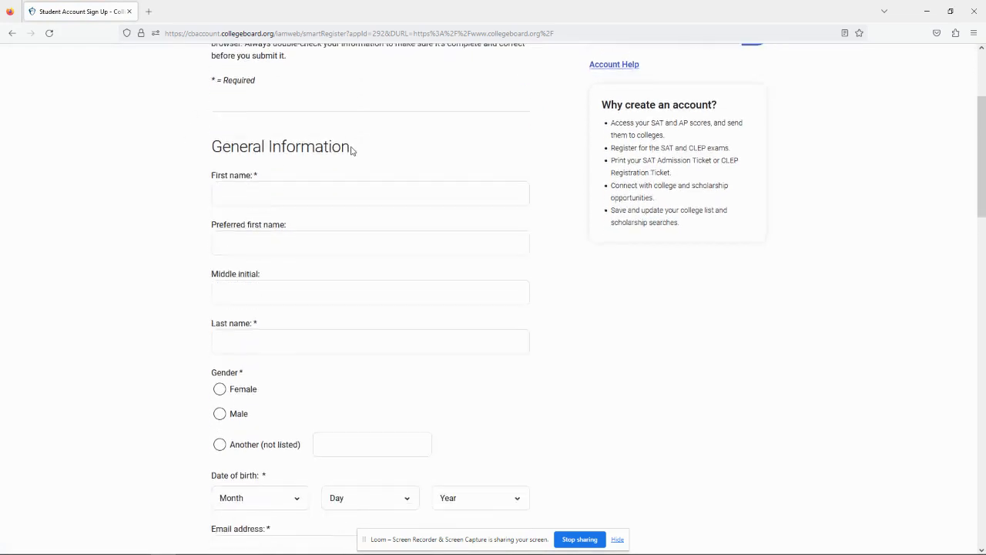
click(322, 157)
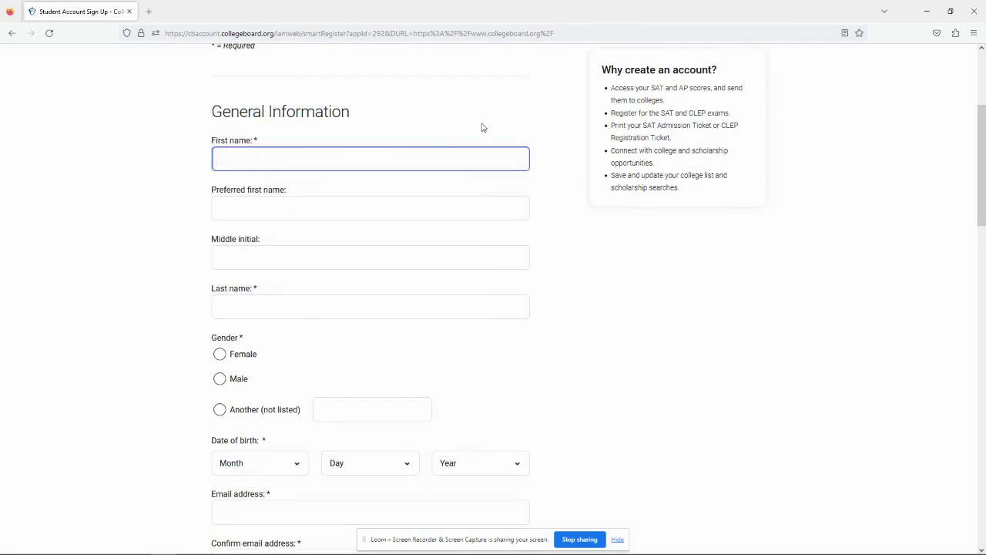
key(Tab)
key(Tab)
key(Tab)
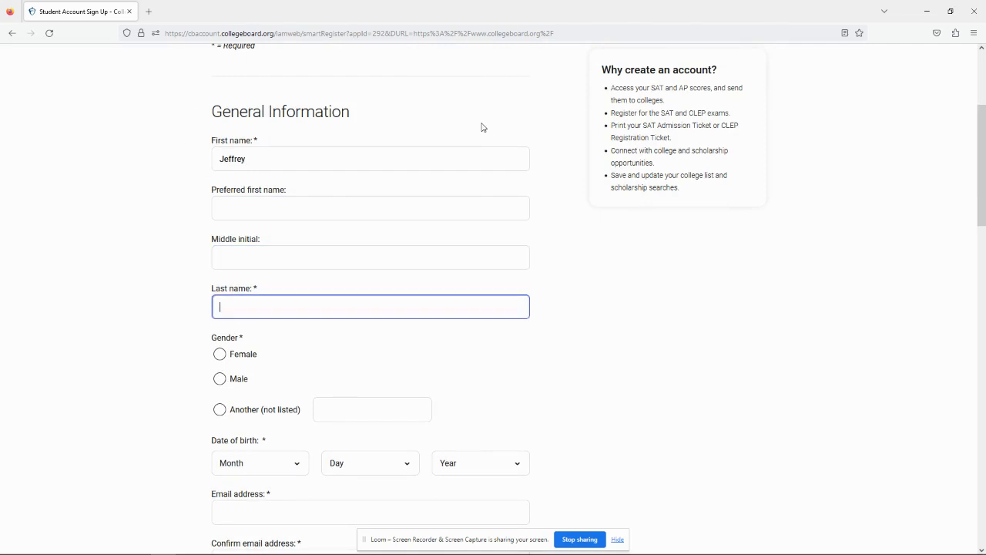
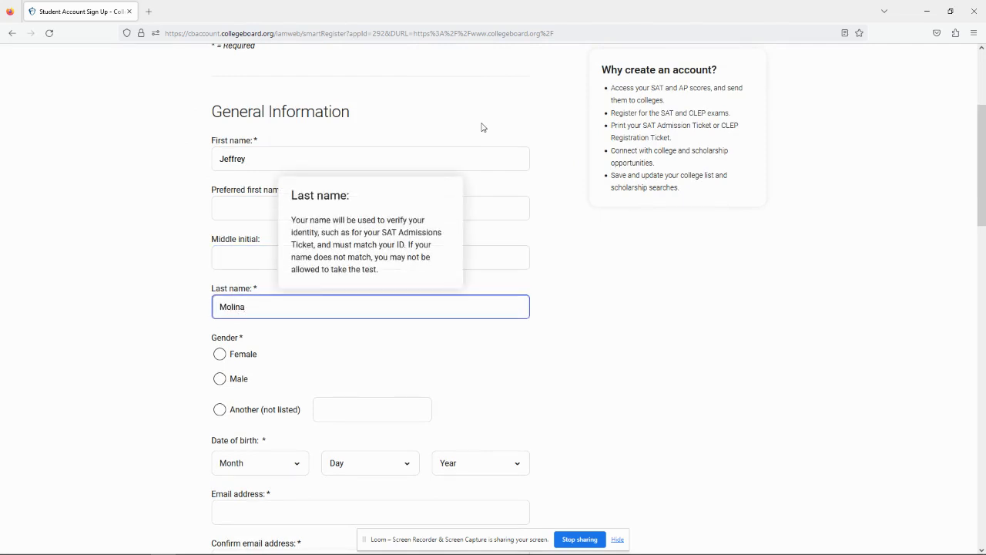
click(596, 216)
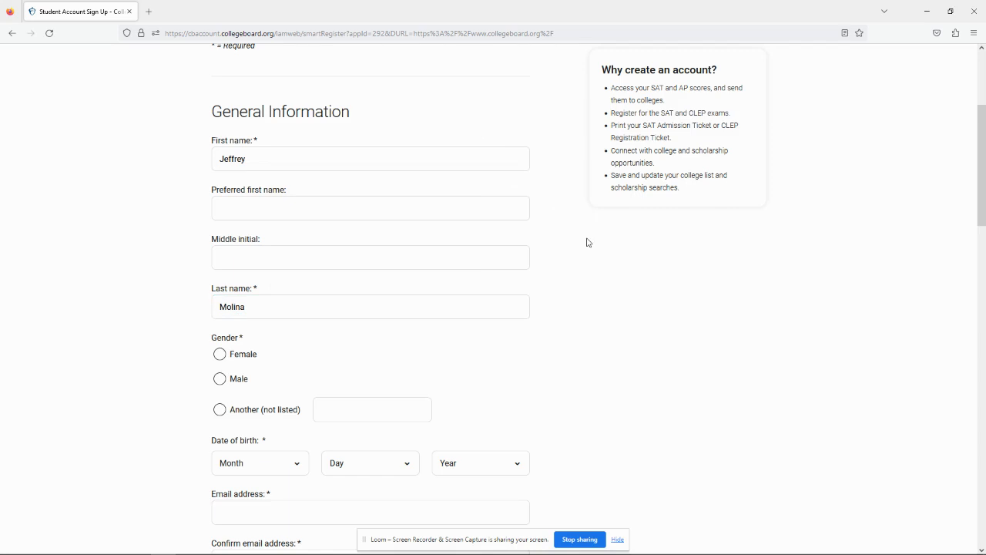
mouse_move(298, 218)
- Set gender to Male and date of birth to February 18, 1993
scroll(316, 286, down, 3)
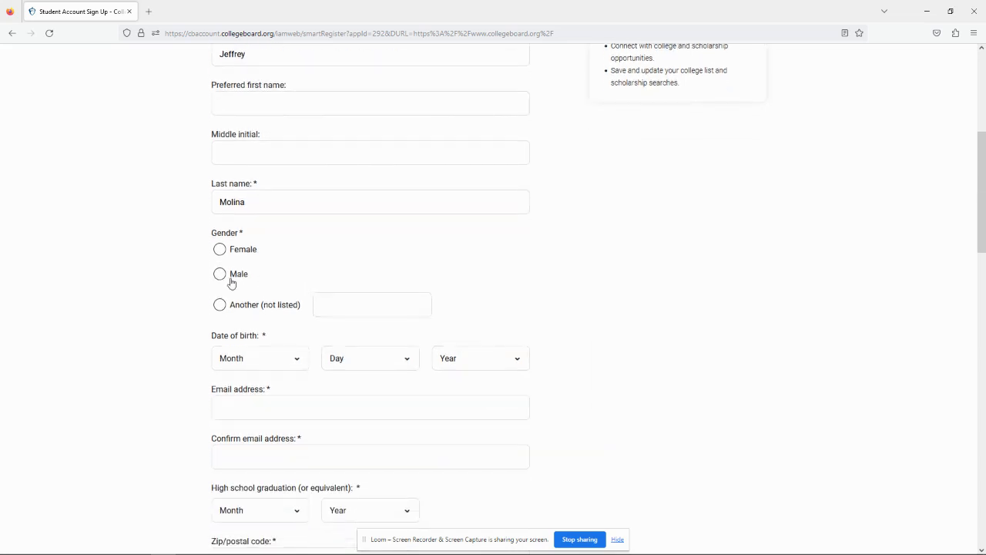
click(229, 278)
scroll(267, 321, down, 1)
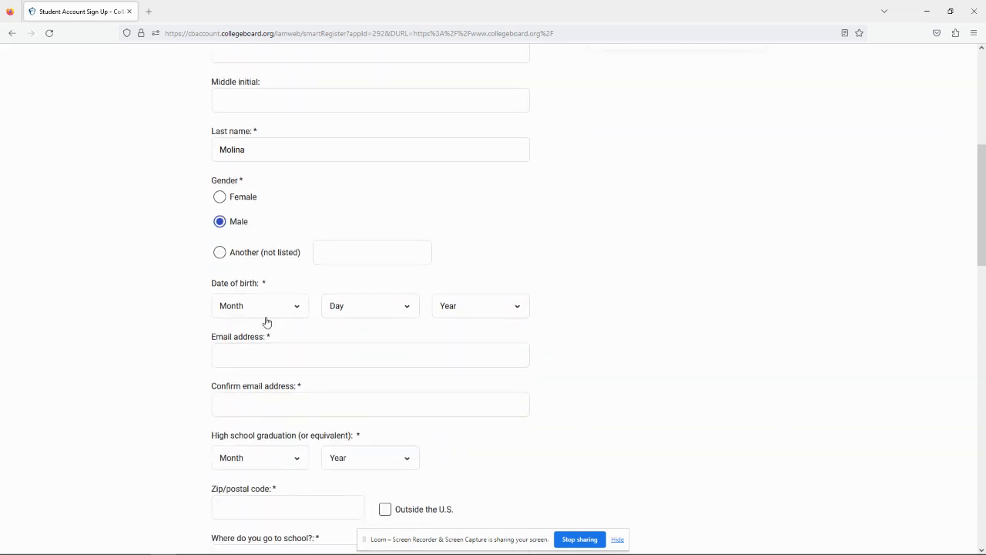
click(277, 316)
click(260, 355)
click(367, 309)
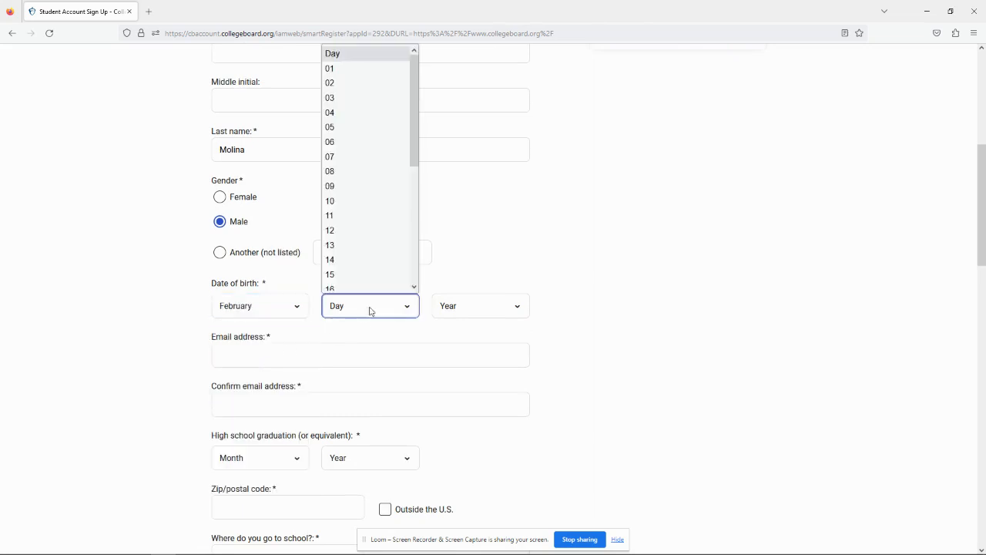
scroll(370, 286, down, 4)
click(353, 134)
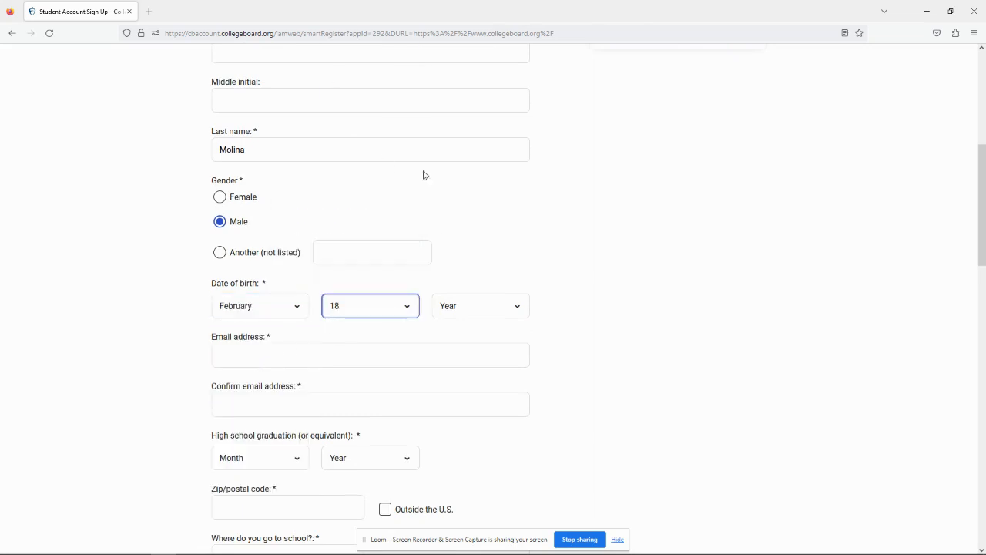
click(481, 312)
scroll(491, 286, down, 2)
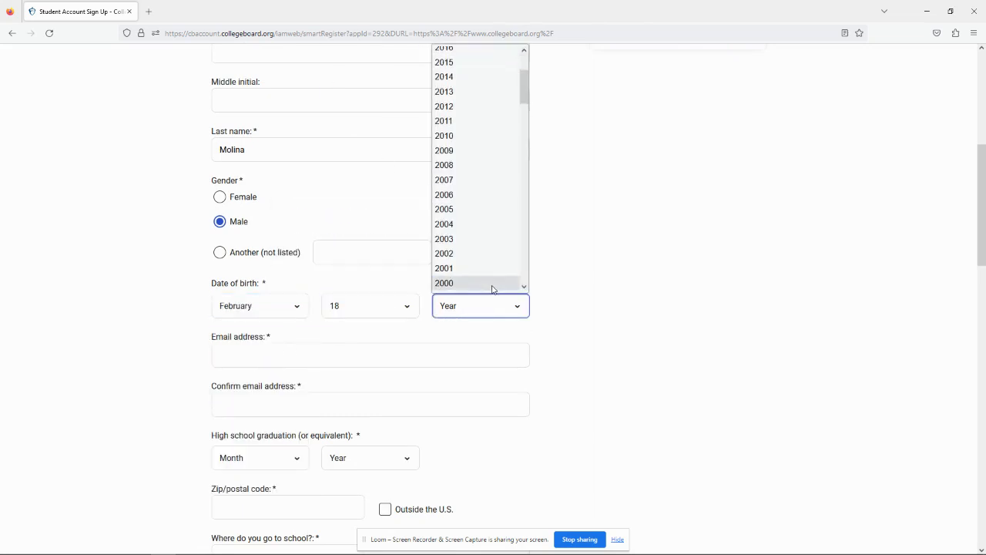
scroll(493, 289, down, 2)
scroll(471, 249, down, 2)
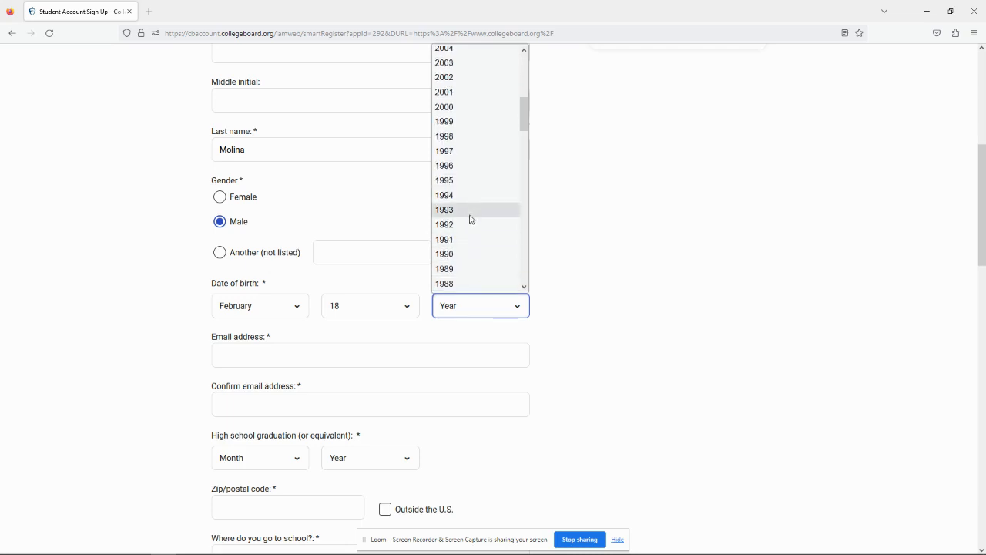
click(471, 211)
click(596, 341)
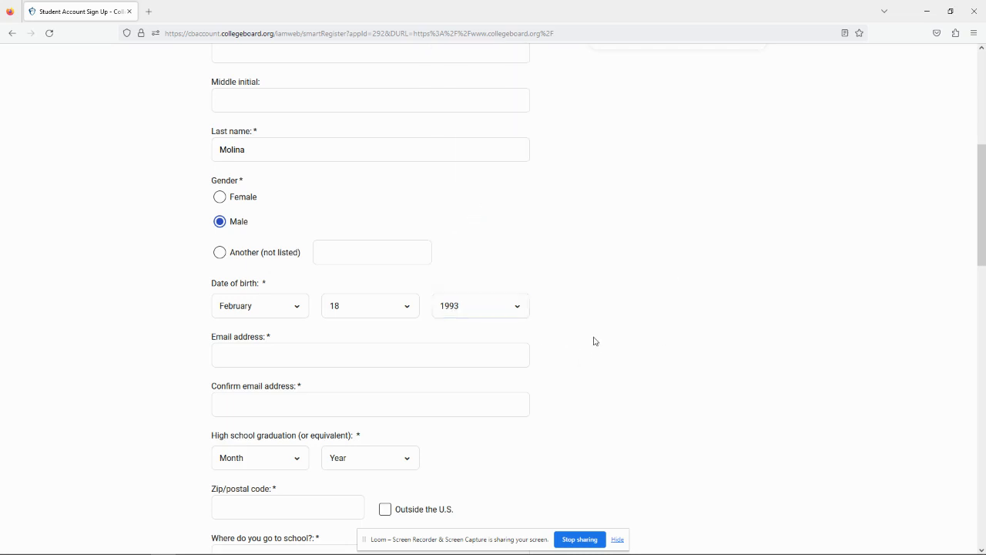
- Enter the student's email address and confirm it, correcting a typo in the confirmation
click(484, 362)
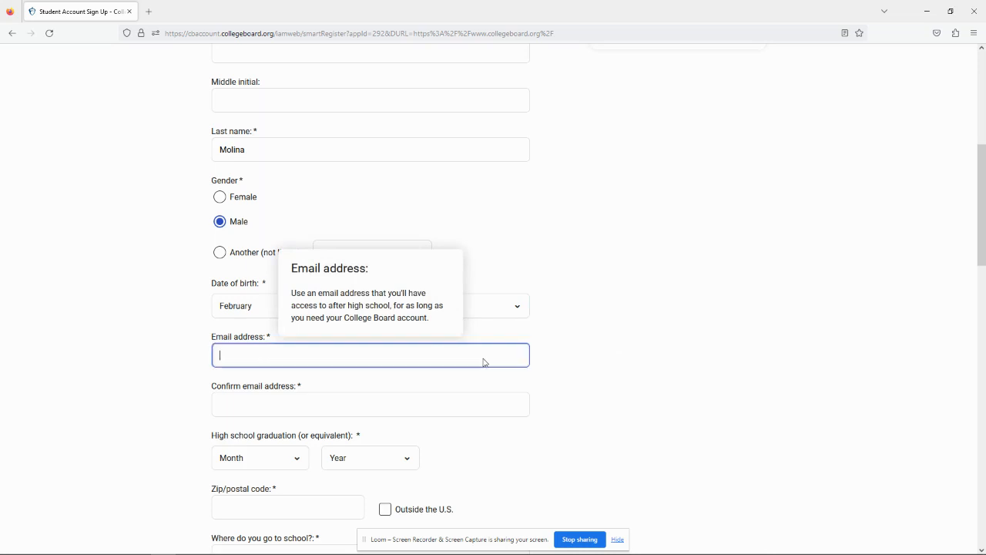
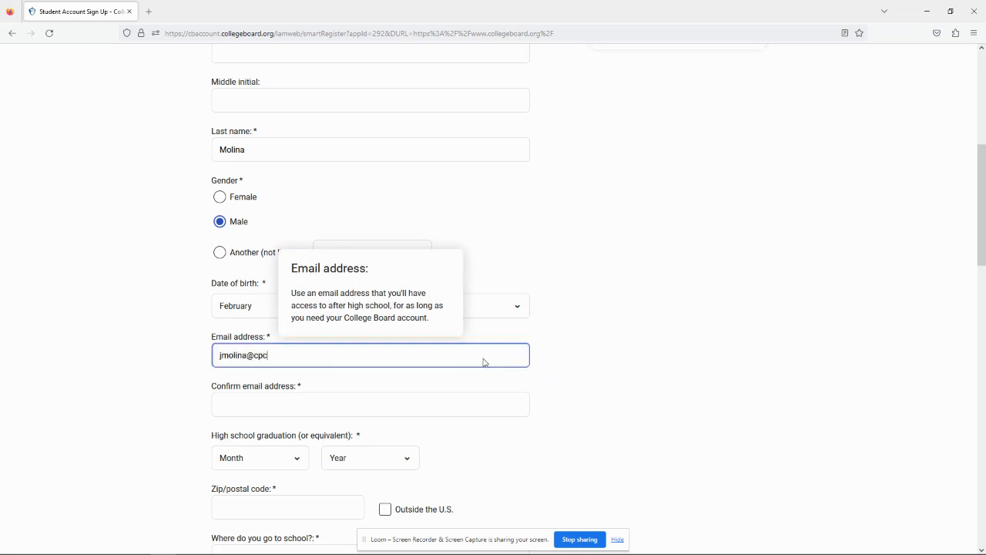
click(482, 403)
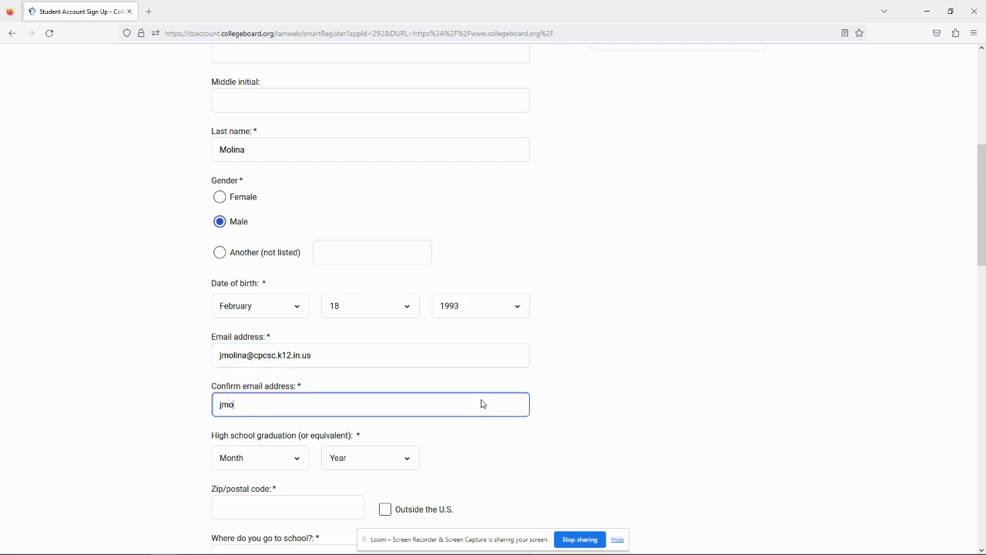
click(556, 389)
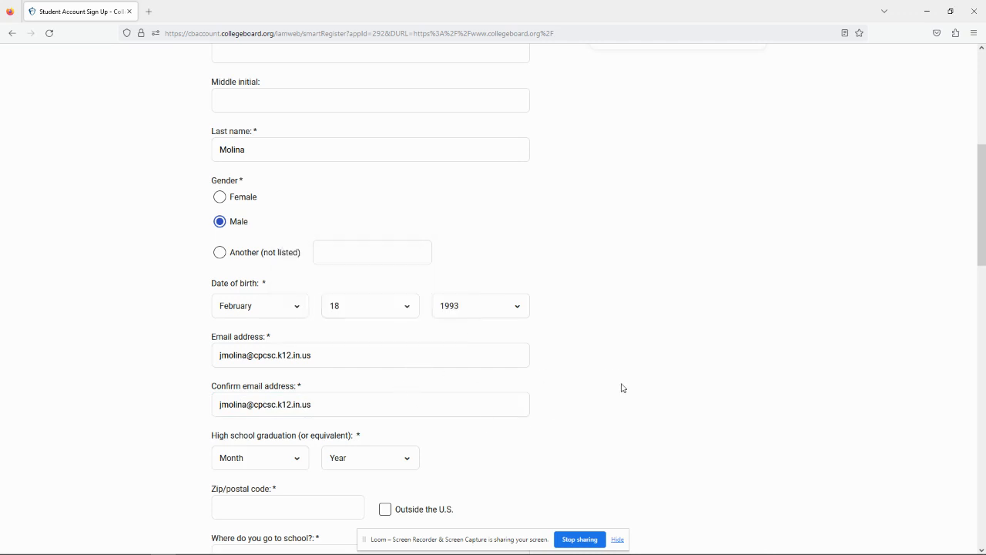
- Set the high school graduation date to June 2026
scroll(623, 396, down, 1)
scroll(622, 396, down, 4)
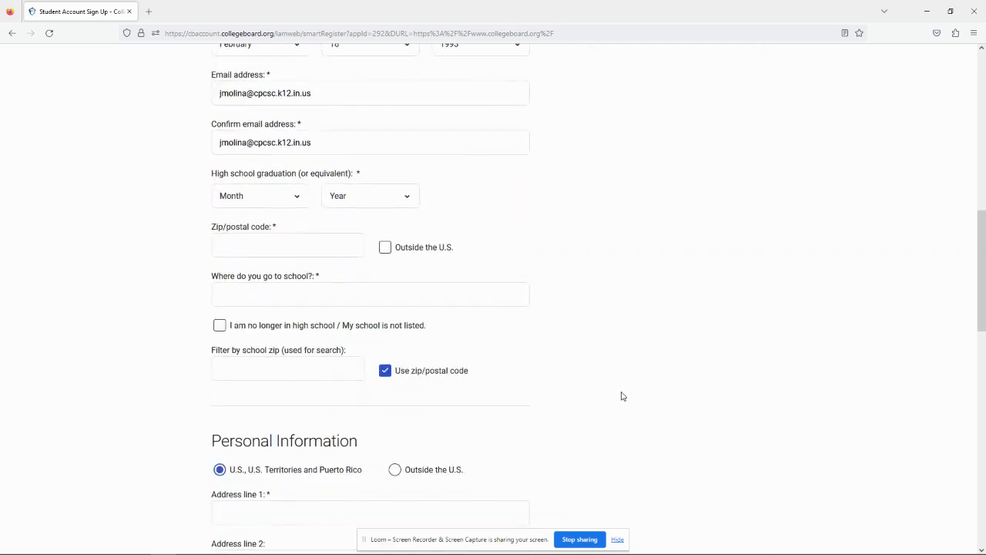
click(292, 199)
click(259, 307)
click(385, 198)
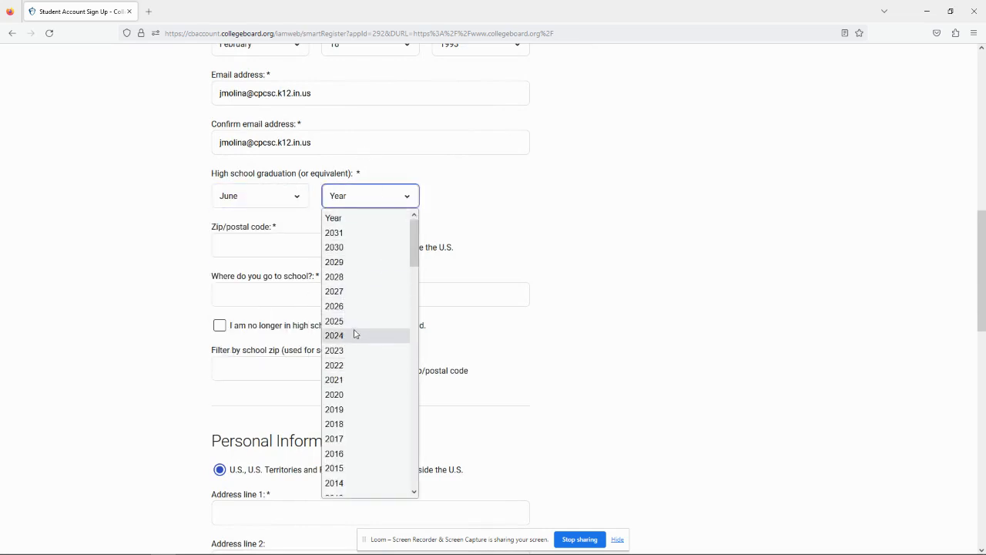
click(362, 306)
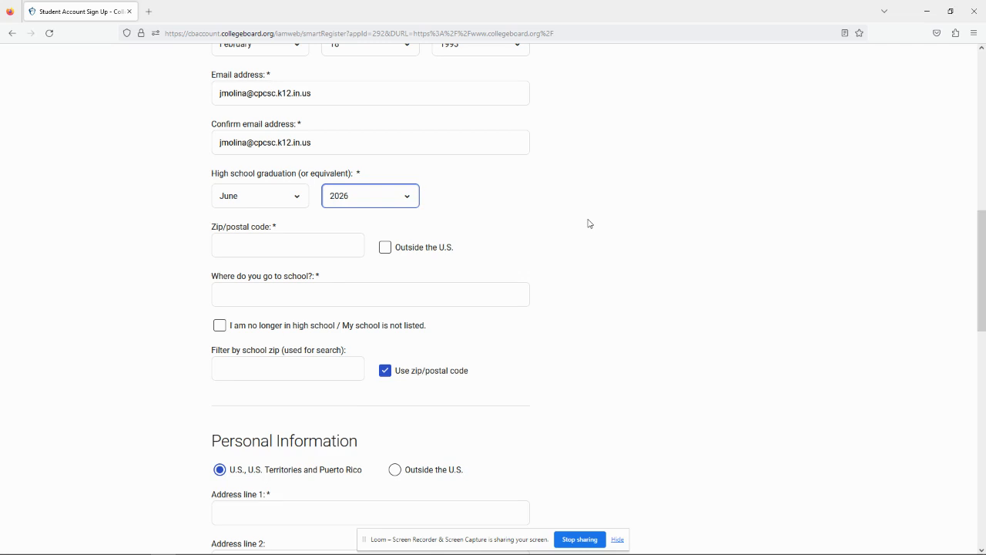
- Enter the zip code and select Whiteland Community High School as the school
click(305, 253)
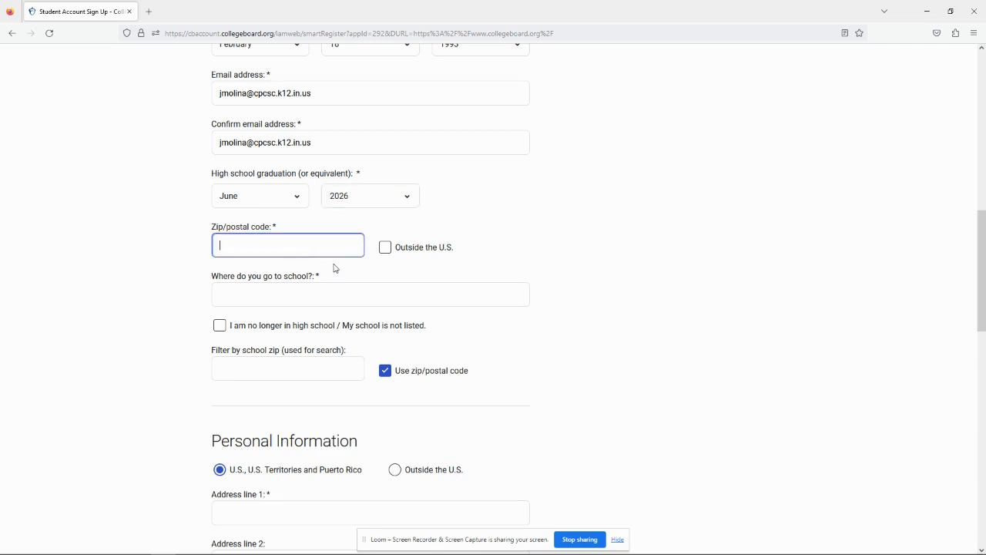
text(46184)
click(359, 272)
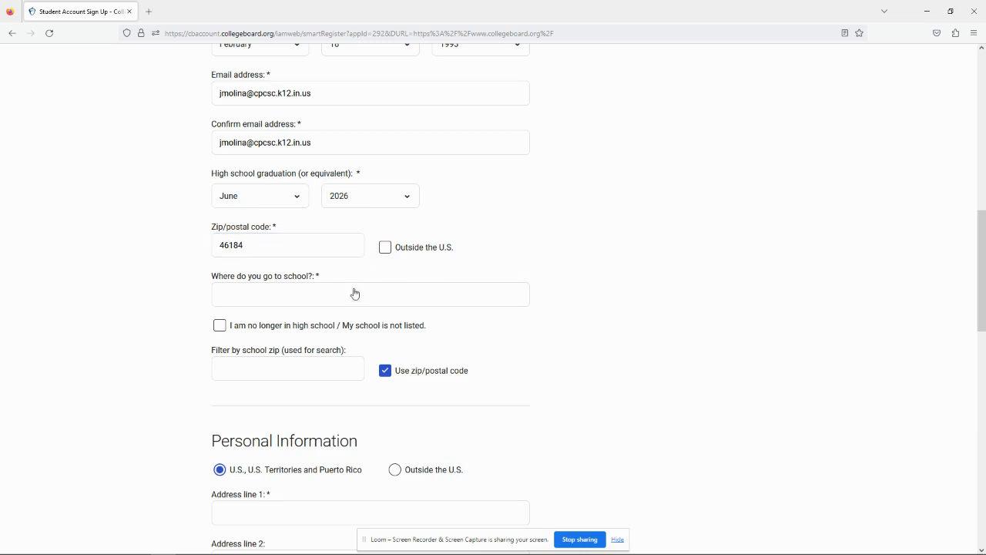
click(300, 298)
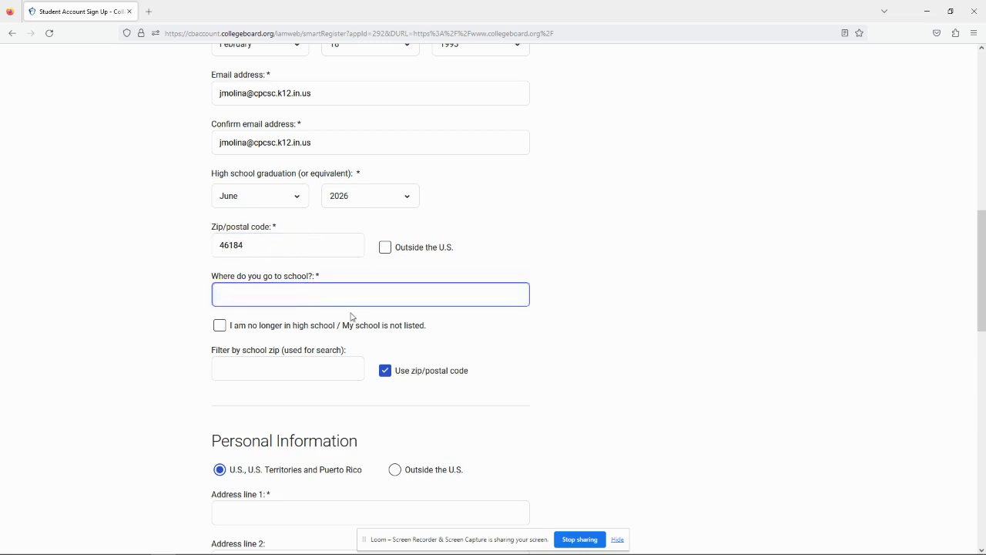
text(whiteland)
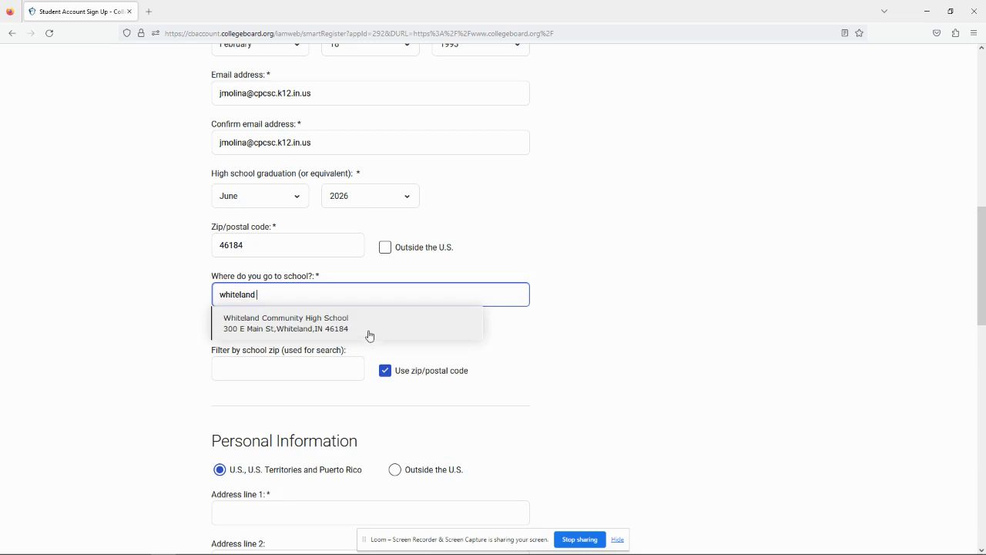
click(369, 324)
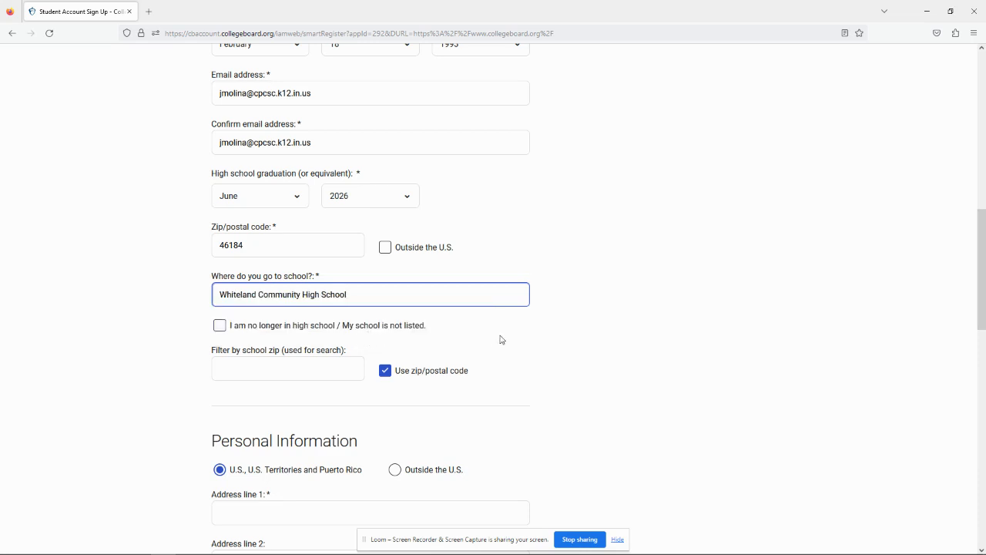
scroll(583, 381, down, 2)
scroll(584, 381, down, 3)
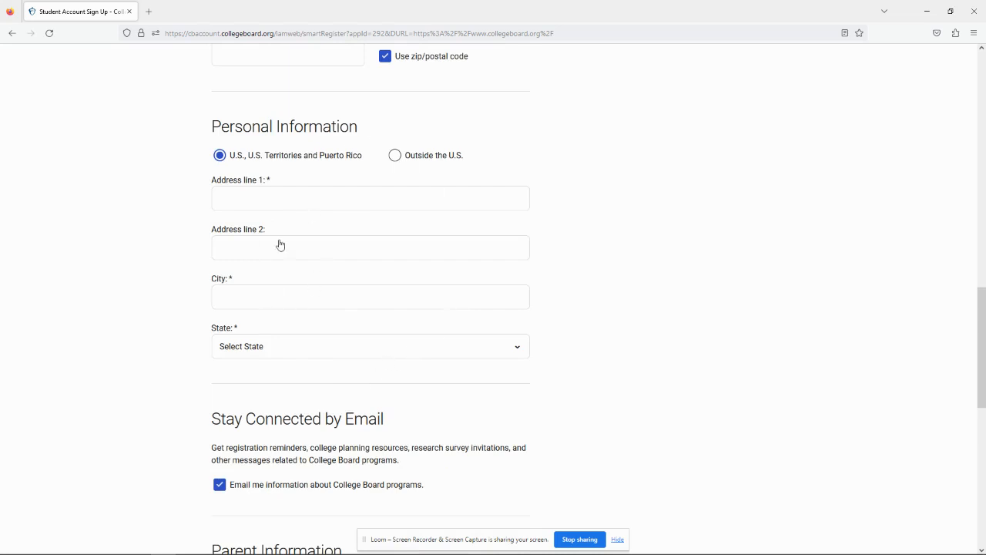
- Fill in the student's street address, city and state in Personal Information
click(278, 200)
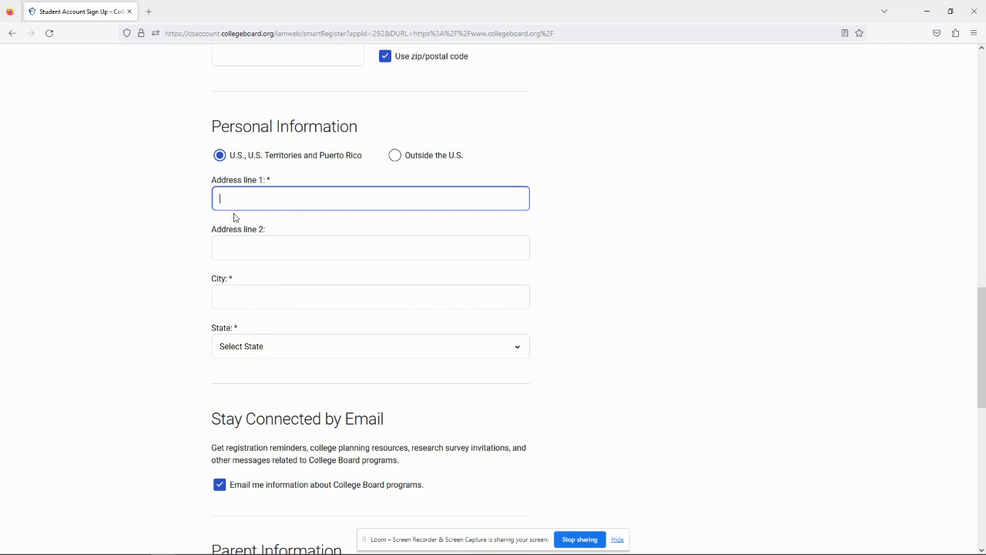
key(Tab)
key(Tab)
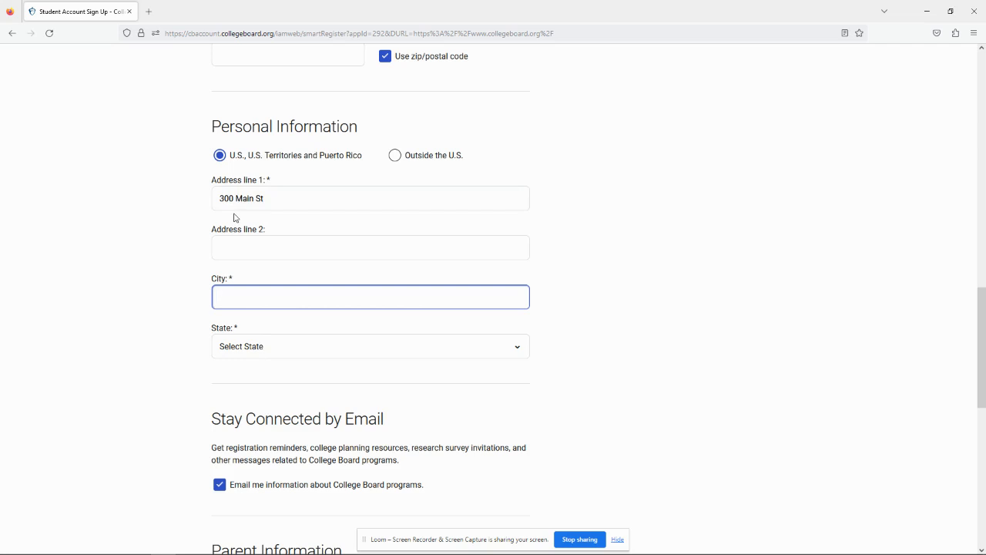
text(Whiteland)
key(Tab)
text(in)
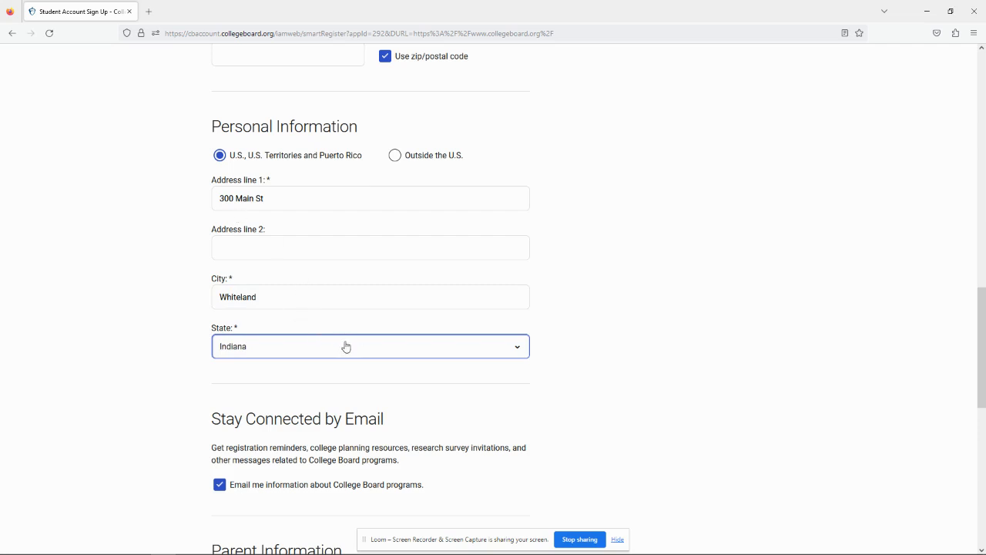
scroll(344, 340, down, 4)
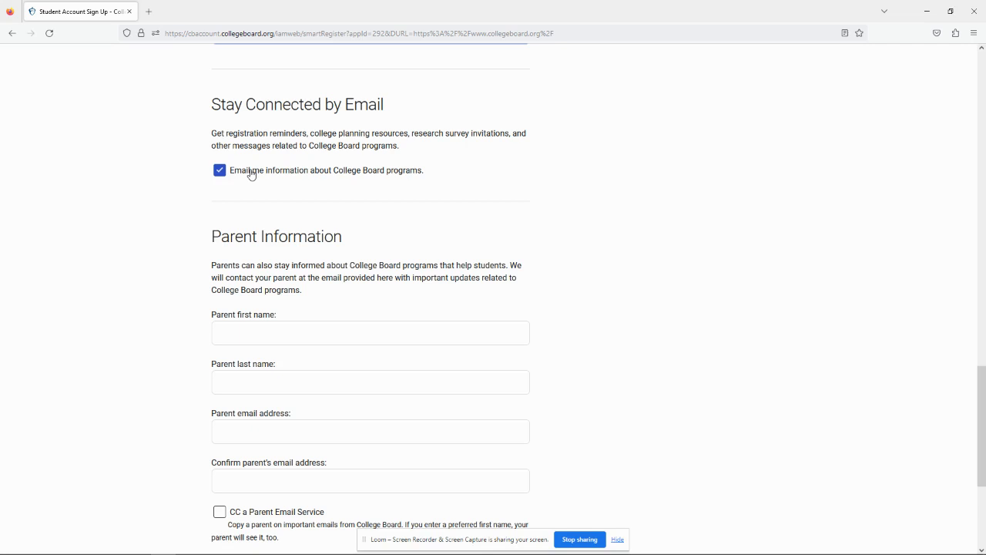
- Agree to the Legal Terms for Students and submit the form with Next
scroll(250, 174, down, 3)
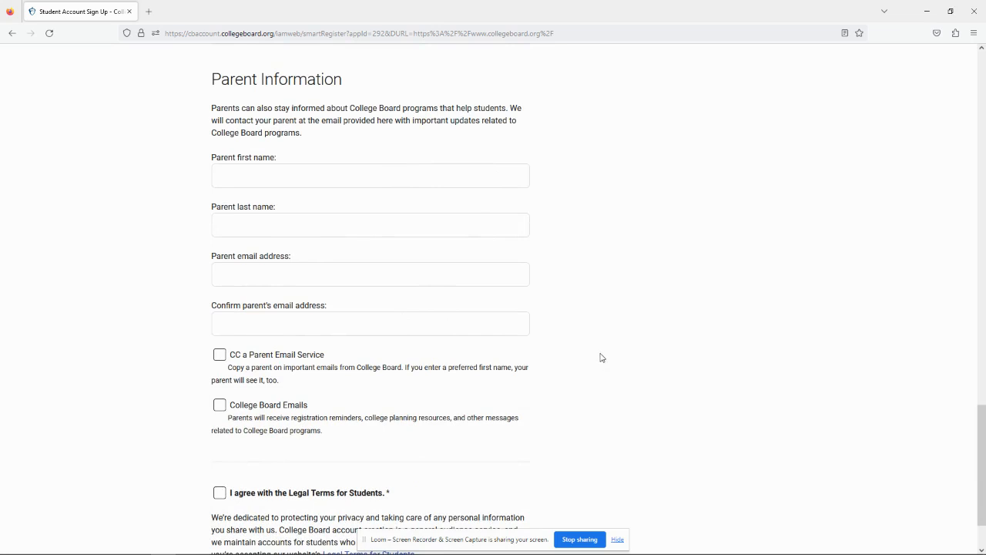
scroll(600, 356, down, 1)
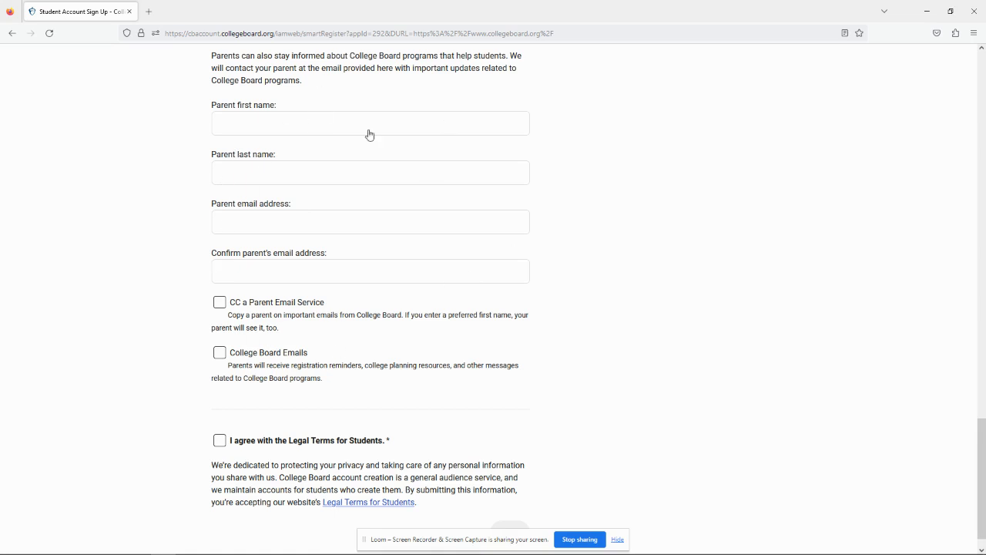
scroll(304, 293, down, 1)
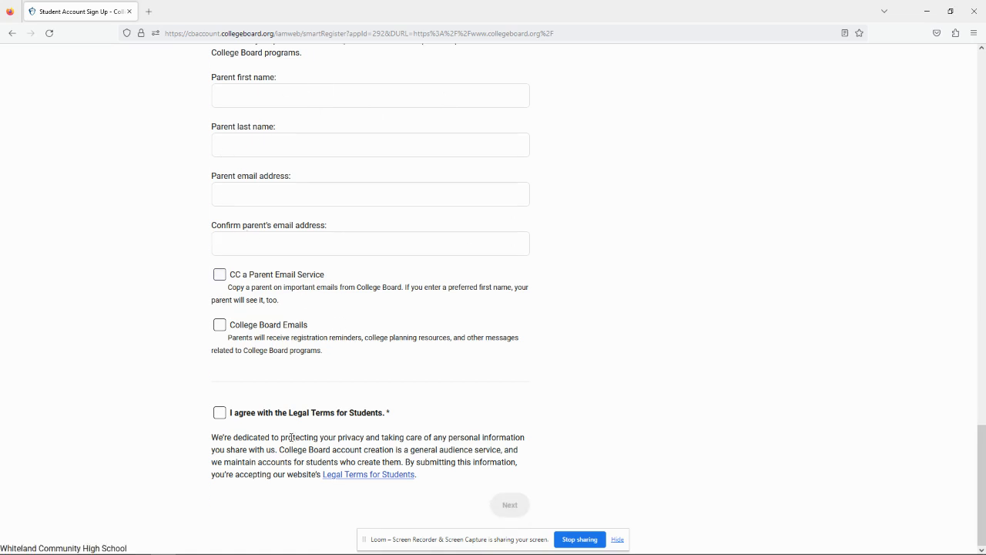
click(221, 417)
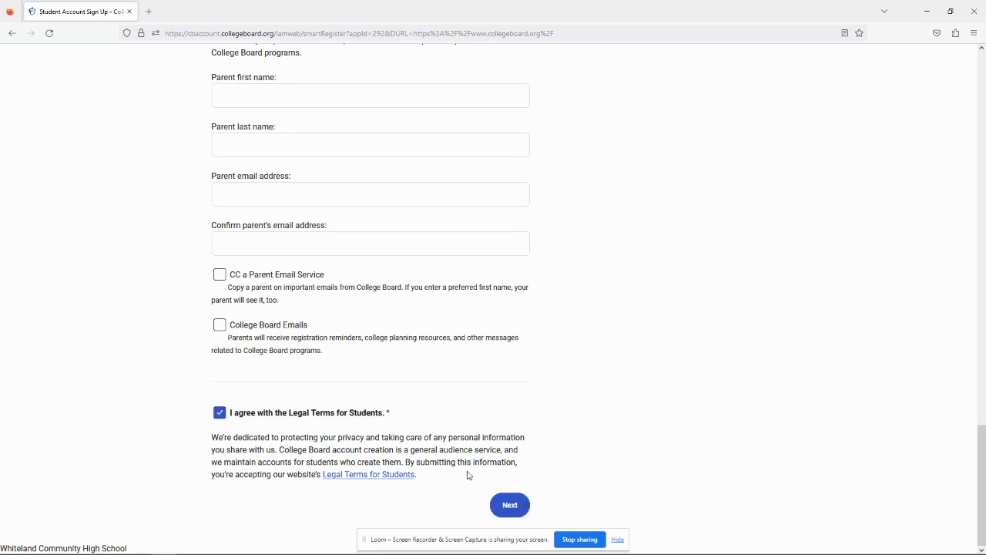
click(523, 507)
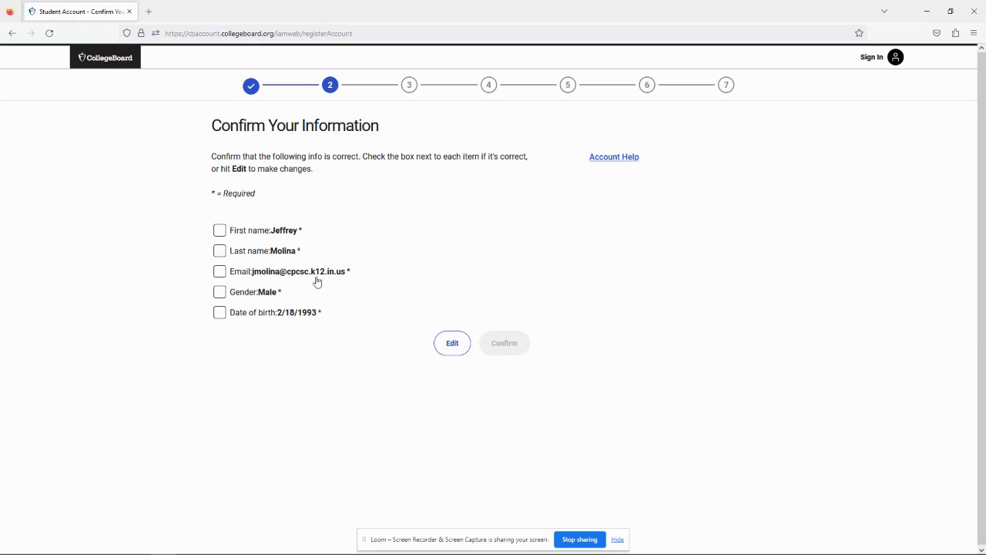
- Tick first name, last name, email, gender and date of birth as correct, then confirm
click(219, 231)
click(219, 251)
click(219, 271)
click(219, 293)
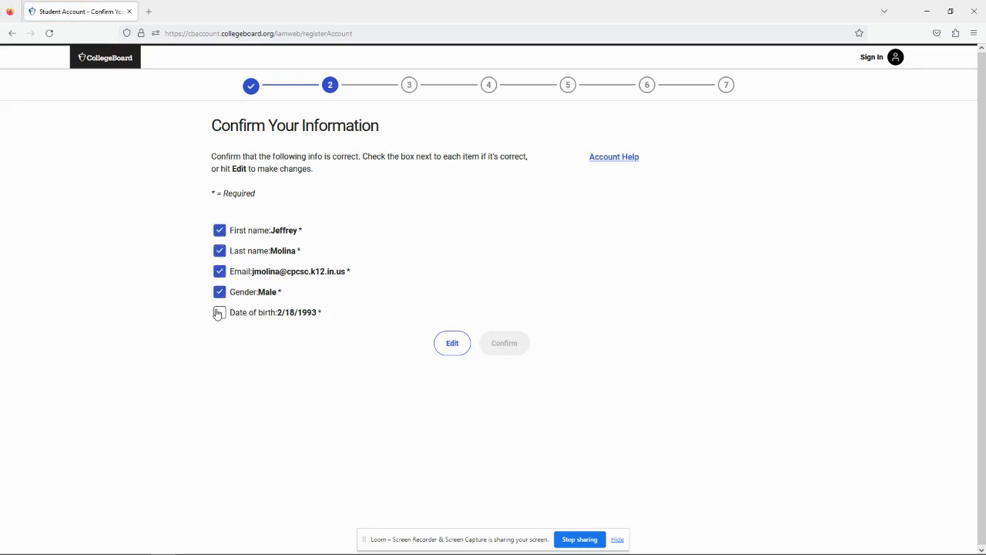
click(220, 312)
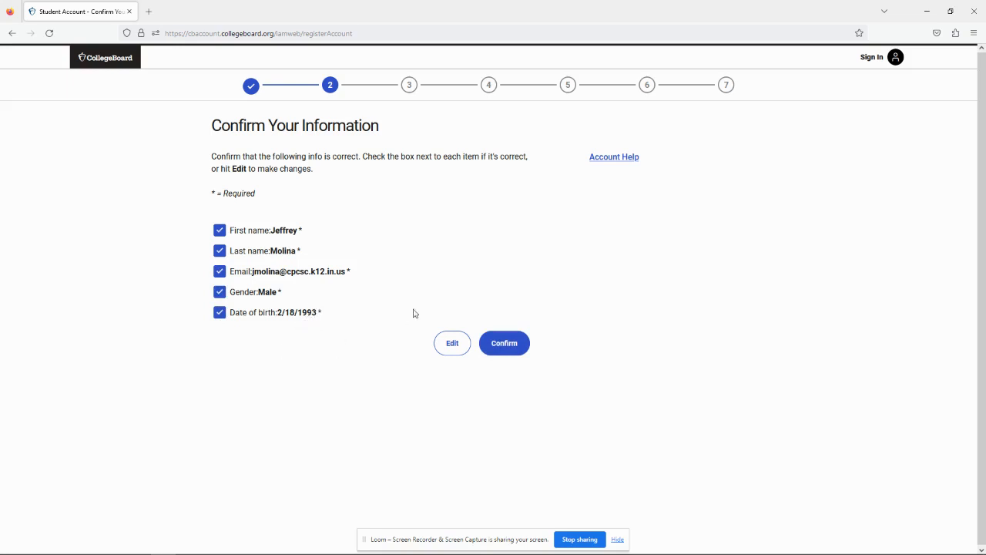
click(519, 353)
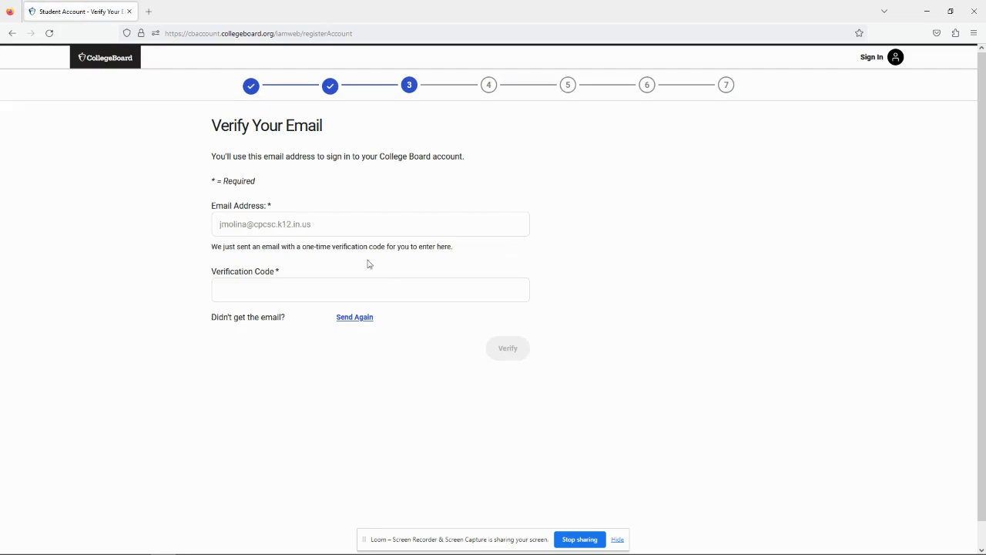
- Read the Email Address field's help text on the Verify Your Email step
mouse_move(287, 235)
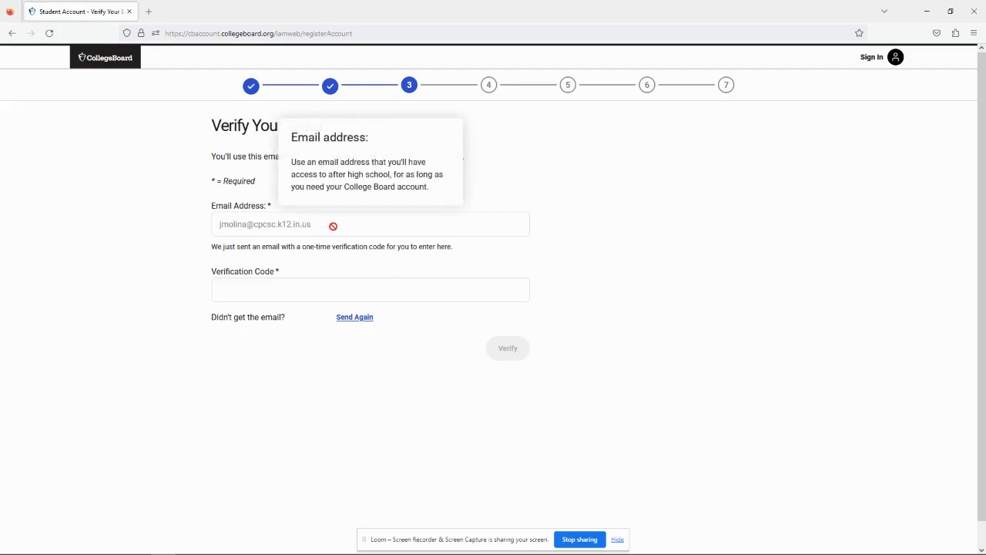